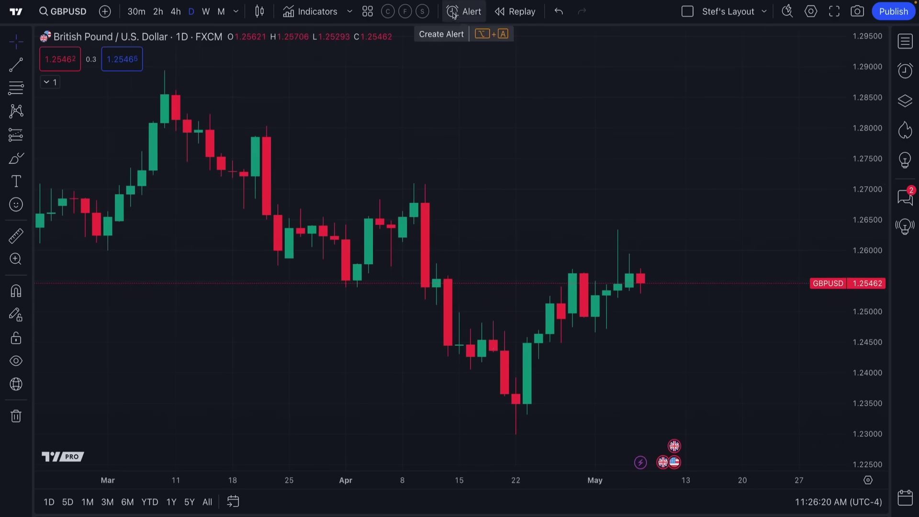
Start a GBPUSD alert crossing price 1.25462 and expand its expiration date and time settings
{"action": "left_click", "coordinate": [464, 11]}
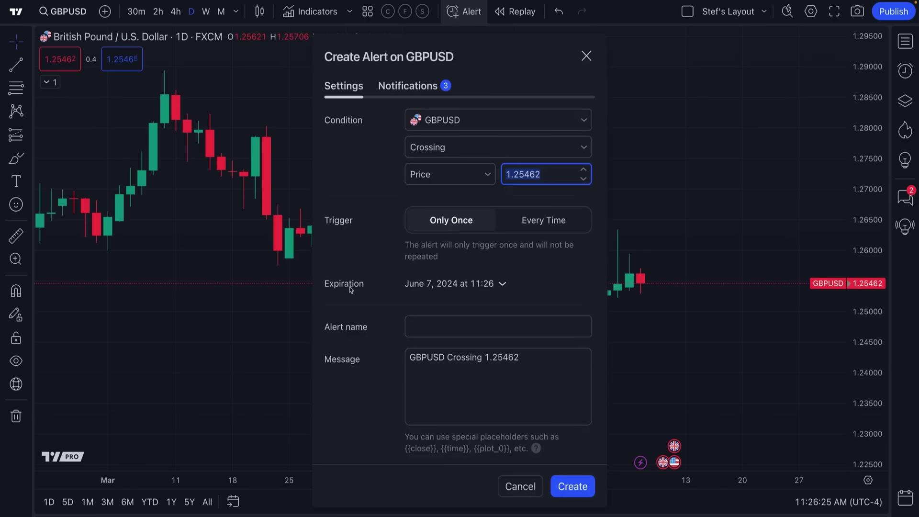
{"action": "left_click", "coordinate": [482, 287]}
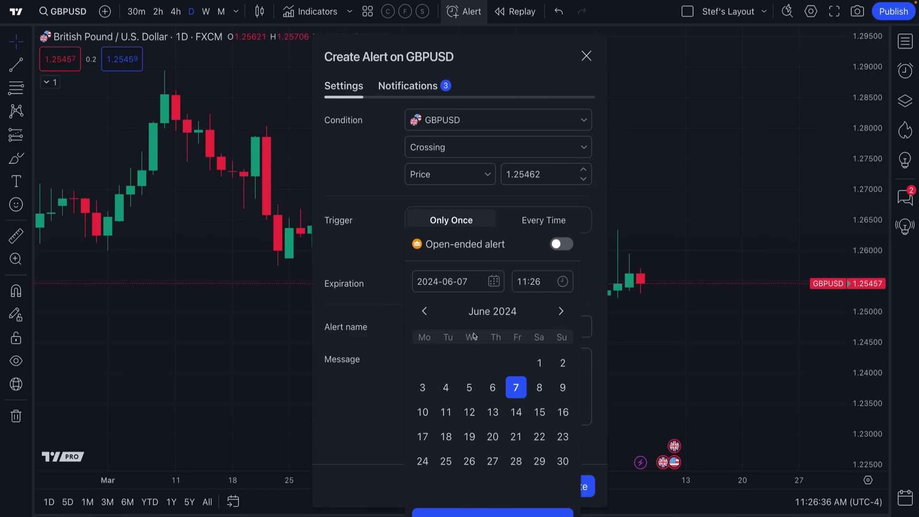
{"action": "left_click", "coordinate": [477, 282]}
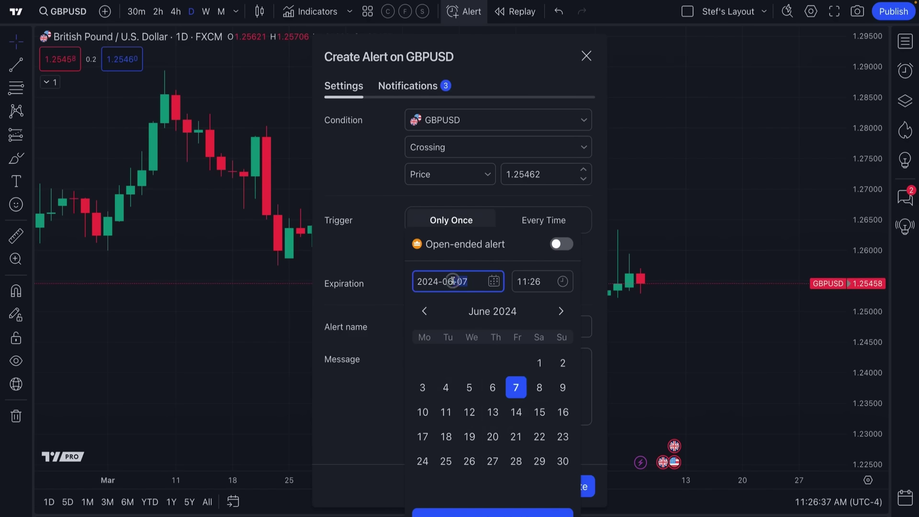
{"action": "left_click", "coordinate": [536, 282]}
Browse the expiration calendar from May to July 2024, then toggle Open-ended alert
{"action": "left_click", "coordinate": [560, 311]}
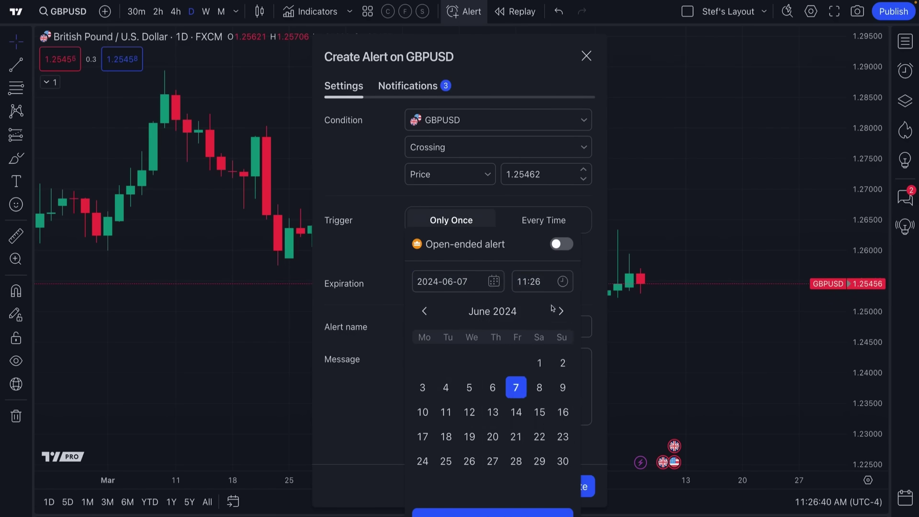
{"action": "left_click", "coordinate": [561, 311]}
{"action": "left_click", "coordinate": [423, 312]}
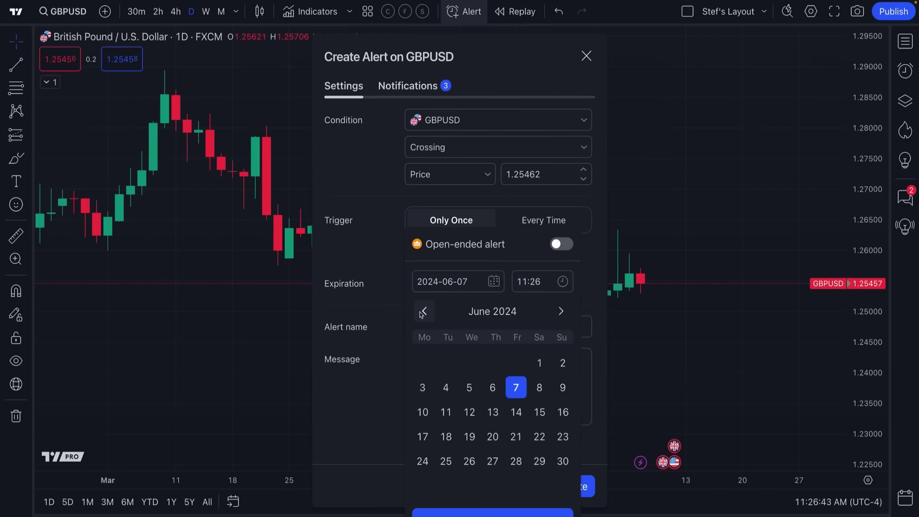
{"action": "left_click", "coordinate": [422, 313]}
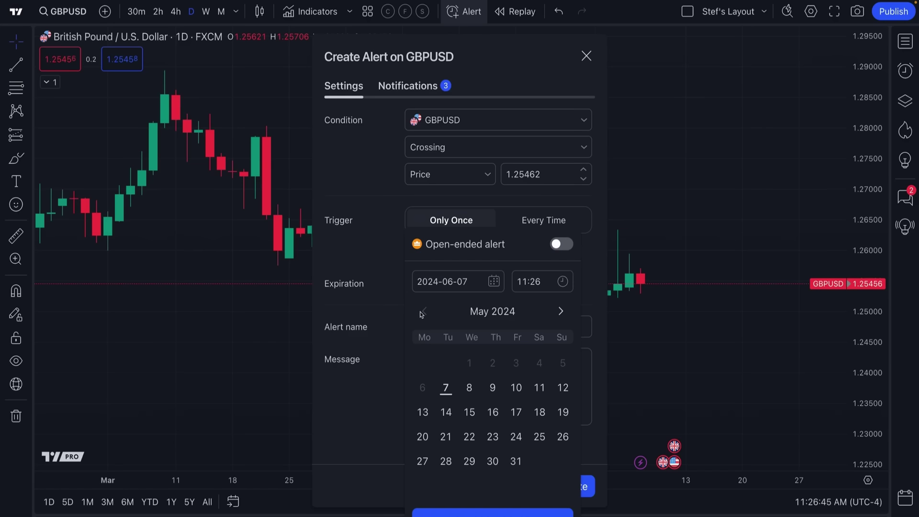
{"action": "left_click", "coordinate": [561, 312]}
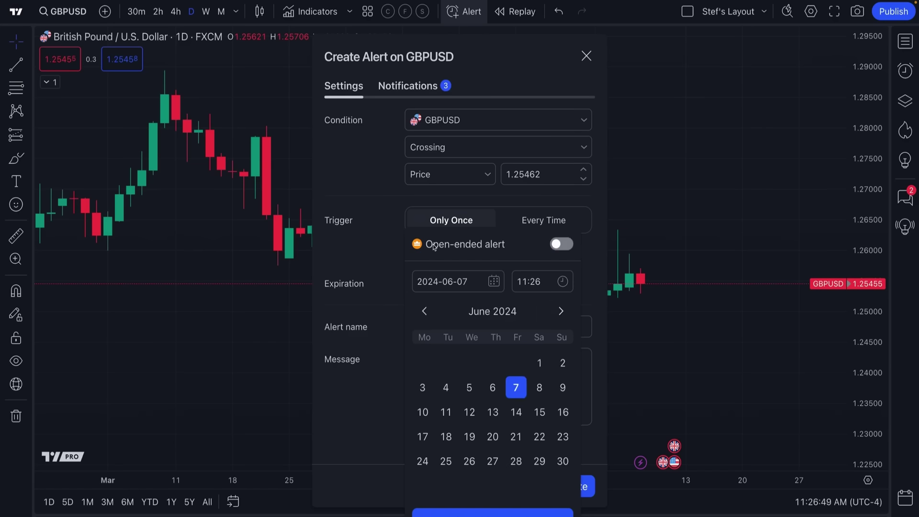
{"action": "left_click", "coordinate": [561, 245]}
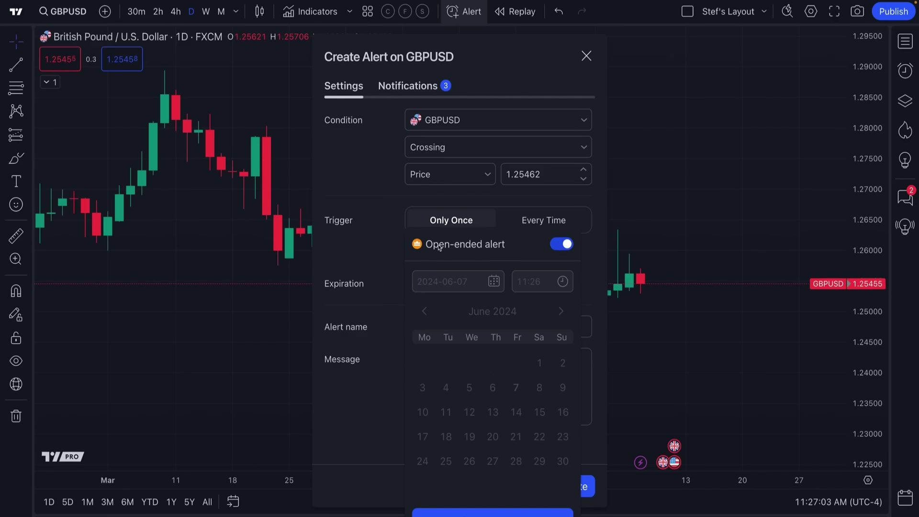
{"action": "mouse_move", "coordinate": [419, 247]}
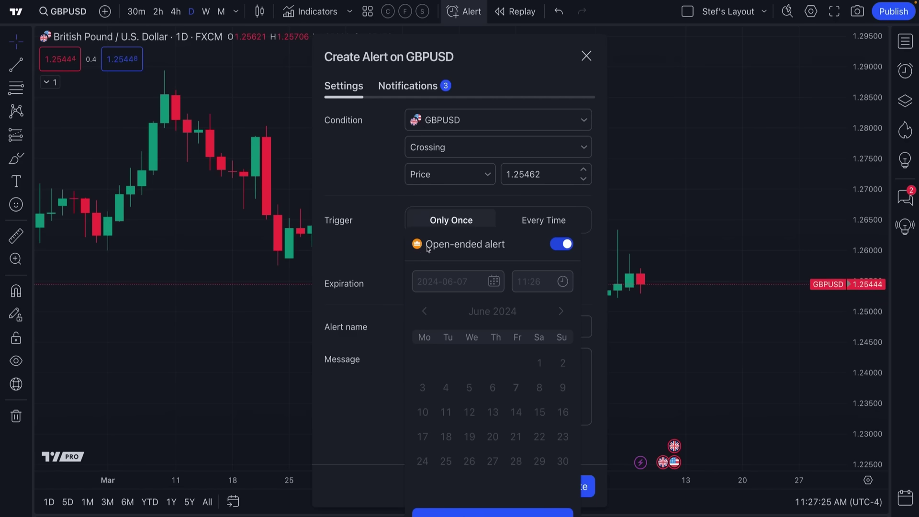
Dismiss the Create Alert dialog, then zoom and pan across the GBPUSD daily chart
{"action": "left_click", "coordinate": [586, 56]}
{"action": "scroll", "coordinate": [410, 226], "scroll_direction": "up", "scroll_amount": 5}
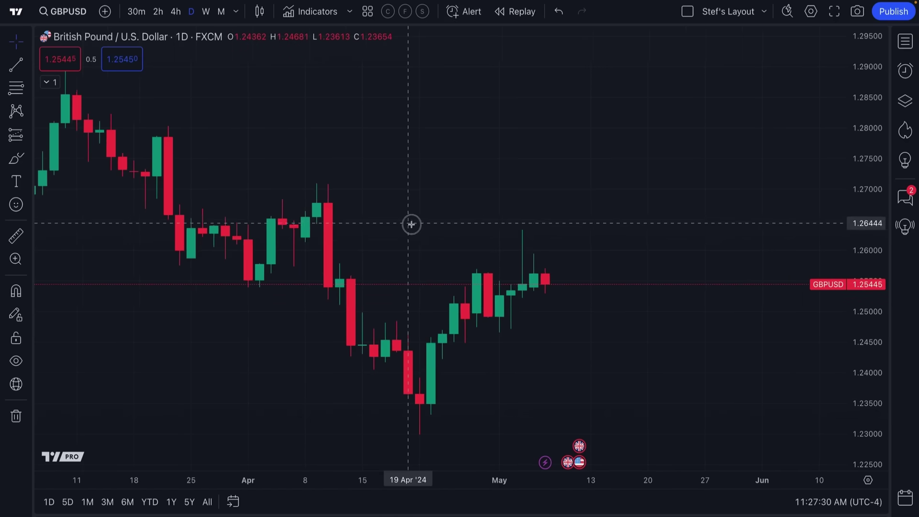
{"action": "scroll", "coordinate": [490, 335], "scroll_direction": "left", "scroll_amount": 10}
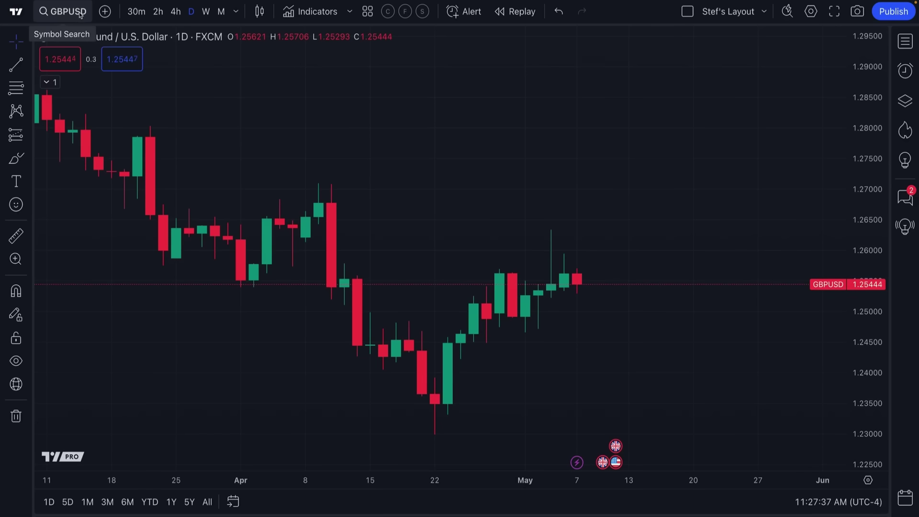
{"action": "scroll", "coordinate": [456, 264], "scroll_direction": "left", "scroll_amount": 5}
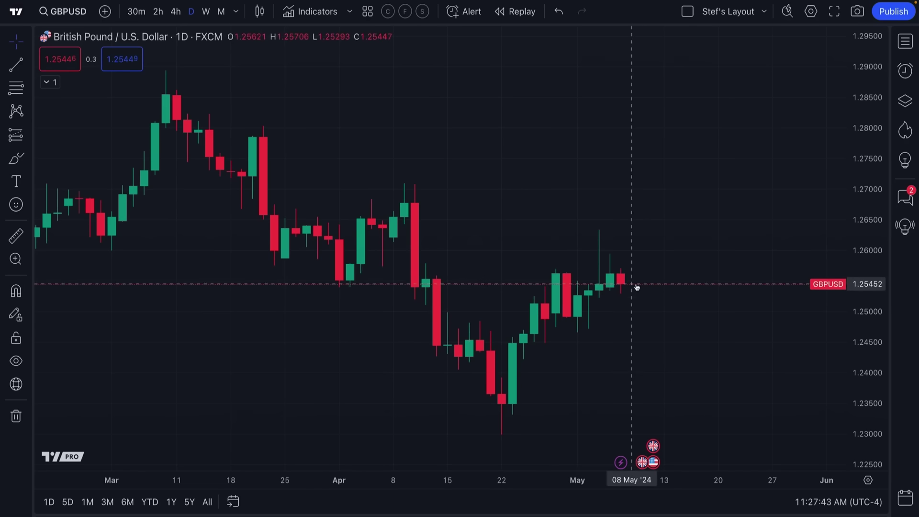
{"action": "scroll", "coordinate": [636, 287], "scroll_direction": "up", "scroll_amount": 5}
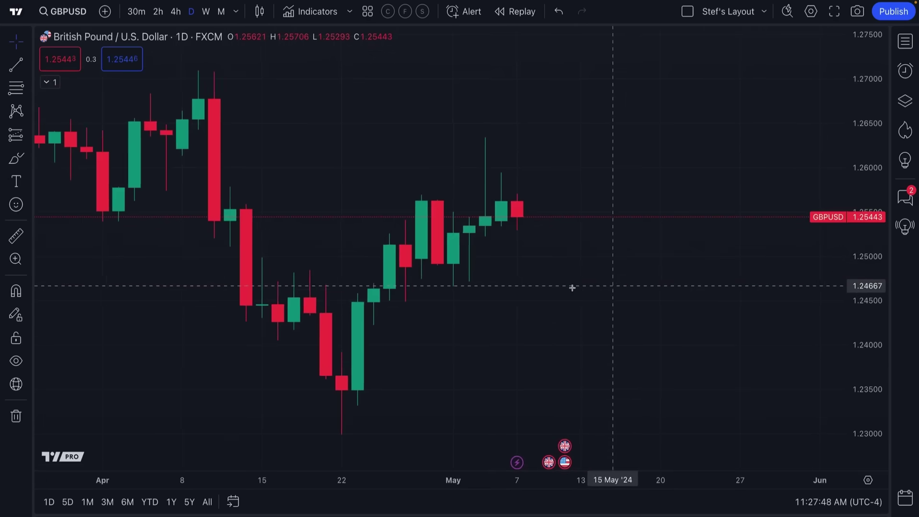
{"action": "scroll", "coordinate": [561, 230], "scroll_direction": "down", "scroll_amount": 3}
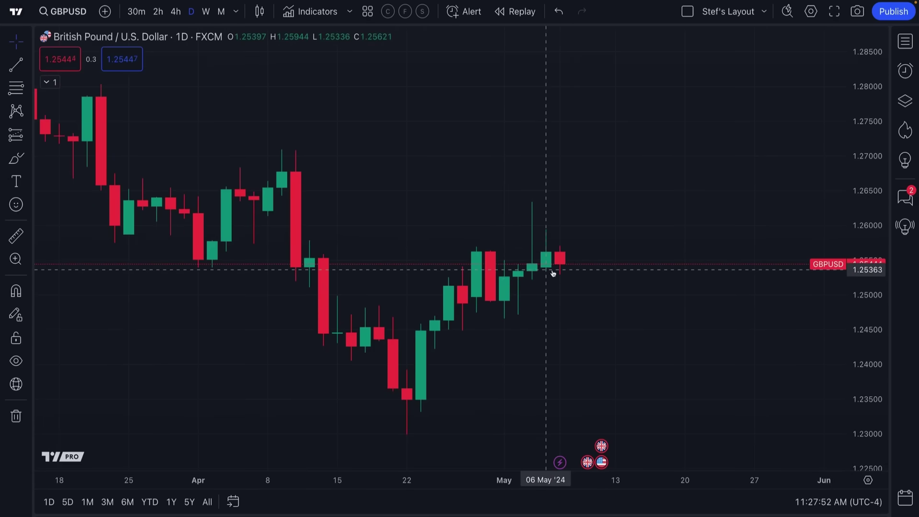
Place a horizontal line at 1.24917 with the Horizontal Line tool and adjust the view
{"action": "left_click", "coordinate": [29, 65]}
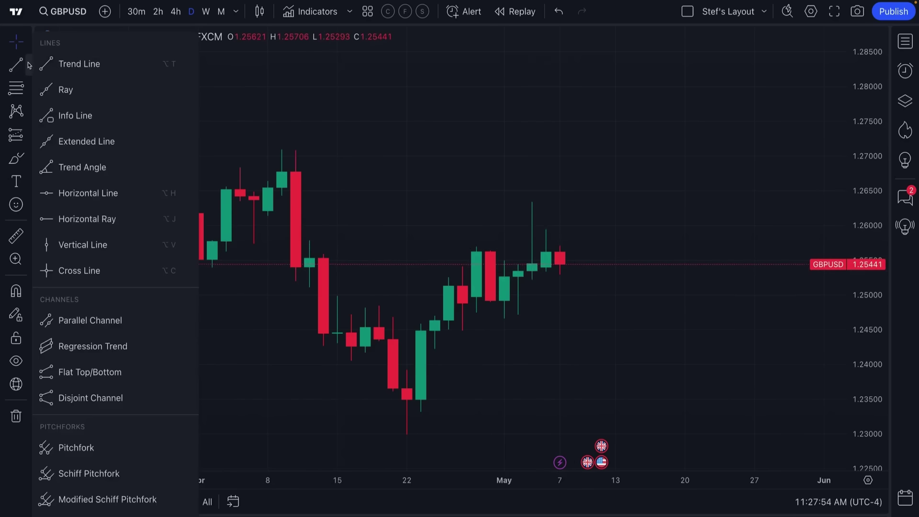
{"action": "left_click", "coordinate": [96, 192]}
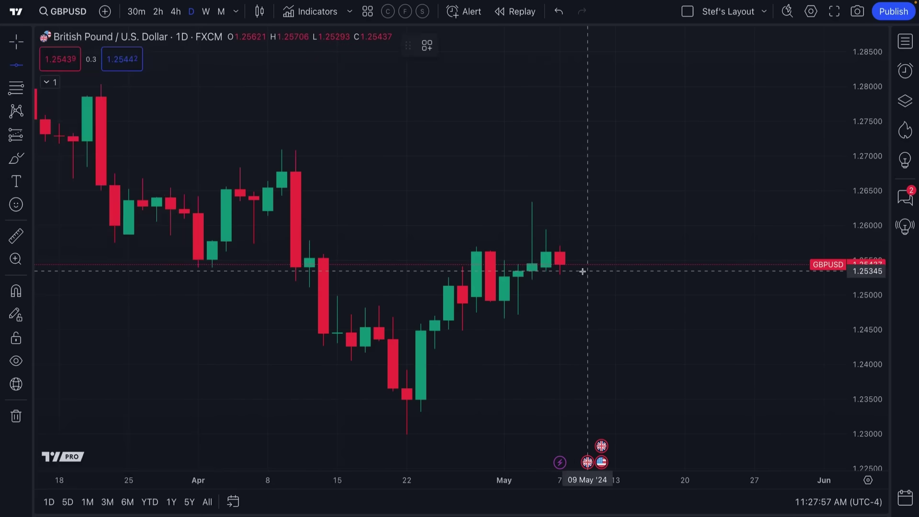
{"action": "left_click", "coordinate": [585, 300]}
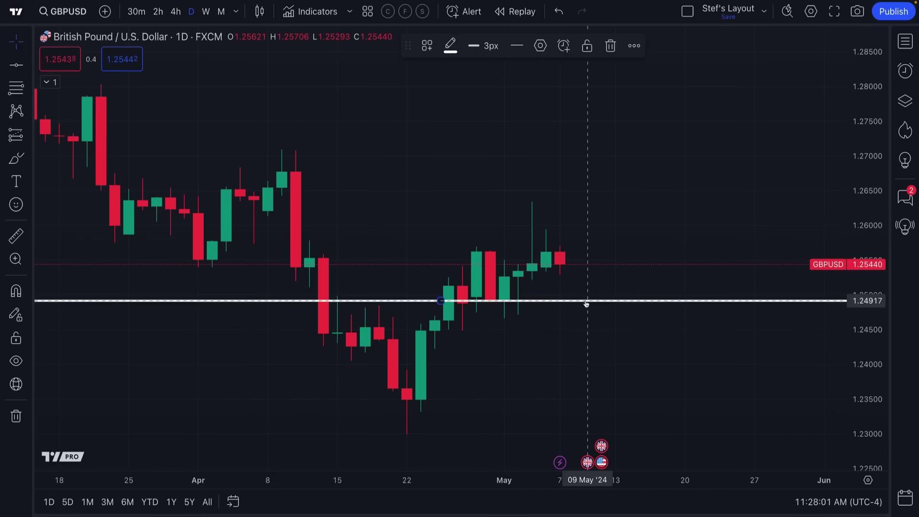
{"action": "scroll", "coordinate": [585, 300], "scroll_direction": "up", "scroll_amount": 2}
{"action": "left_click_drag", "start_coordinate": [559, 306], "coordinate": [598, 306]}
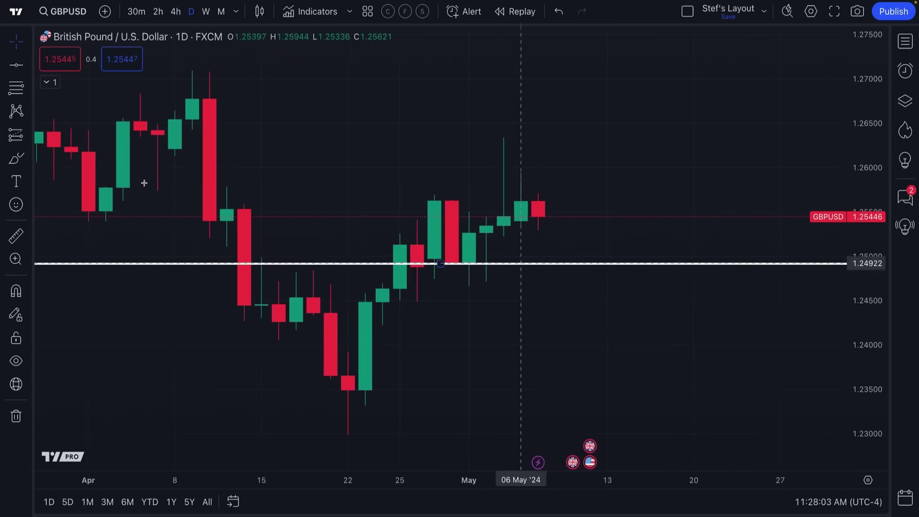
Sketch orange freehand marks near the candles, undo them, and select the 1.24917 line
{"action": "mouse_move", "coordinate": [467, 252]}
{"action": "left_mouse_down"}
{"action": "mouse_move", "coordinate": [410, 254]}
{"action": "mouse_move", "coordinate": [425, 271]}
{"action": "mouse_move", "coordinate": [501, 259]}
{"action": "mouse_move", "coordinate": [469, 254]}
{"action": "left_mouse_up"}
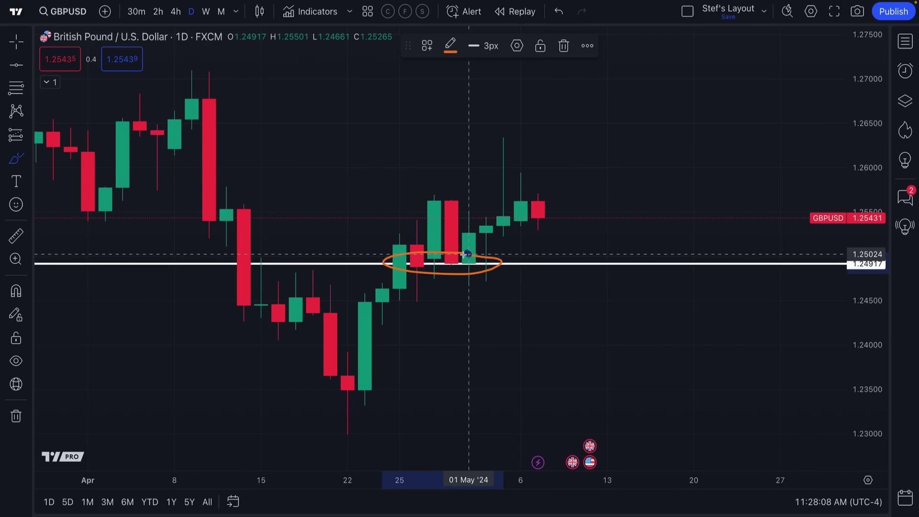
{"action": "mouse_move", "coordinate": [538, 216]}
{"action": "left_mouse_down"}
{"action": "mouse_move", "coordinate": [550, 208]}
{"action": "mouse_move", "coordinate": [554, 272]}
{"action": "mouse_move", "coordinate": [572, 260]}
{"action": "mouse_move", "coordinate": [539, 260]}
{"action": "left_mouse_up"}
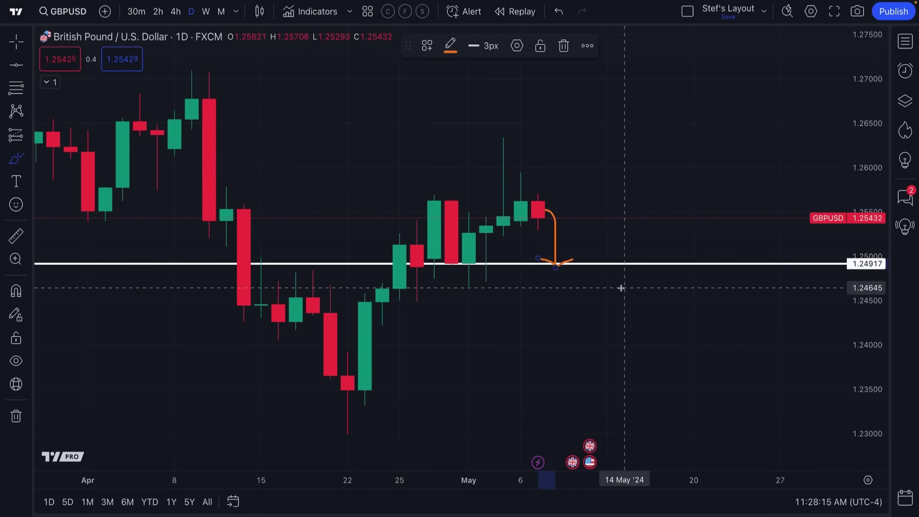
{"action": "key", "text": "ctrl+z"}
{"action": "key", "text": "ctrl+z"}
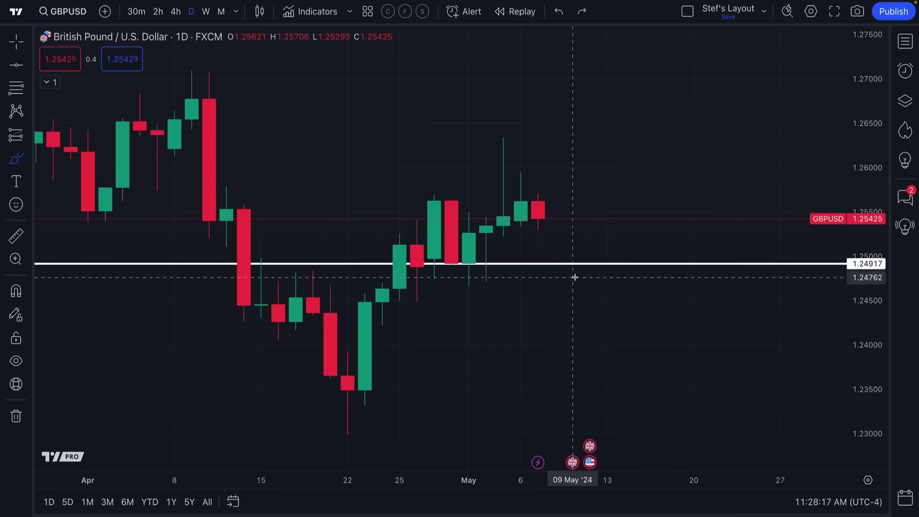
{"action": "left_click", "coordinate": [15, 42]}
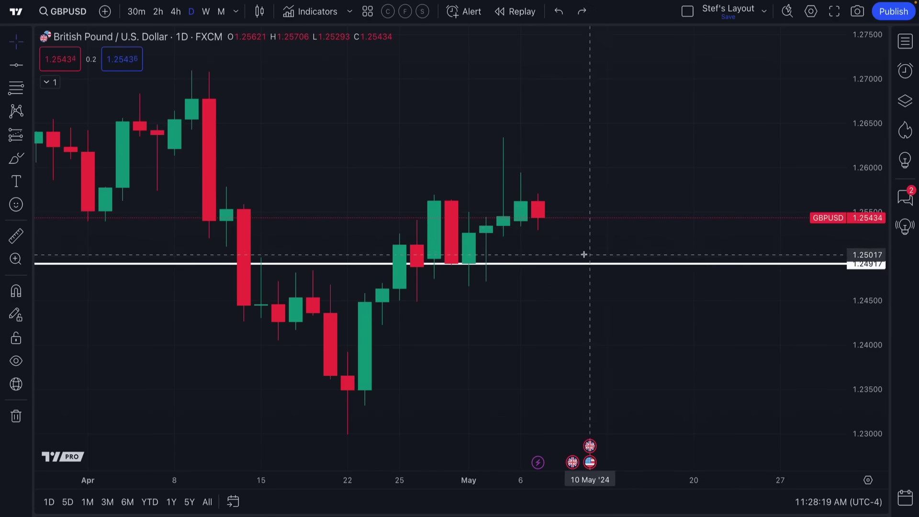
{"action": "left_click", "coordinate": [570, 265]}
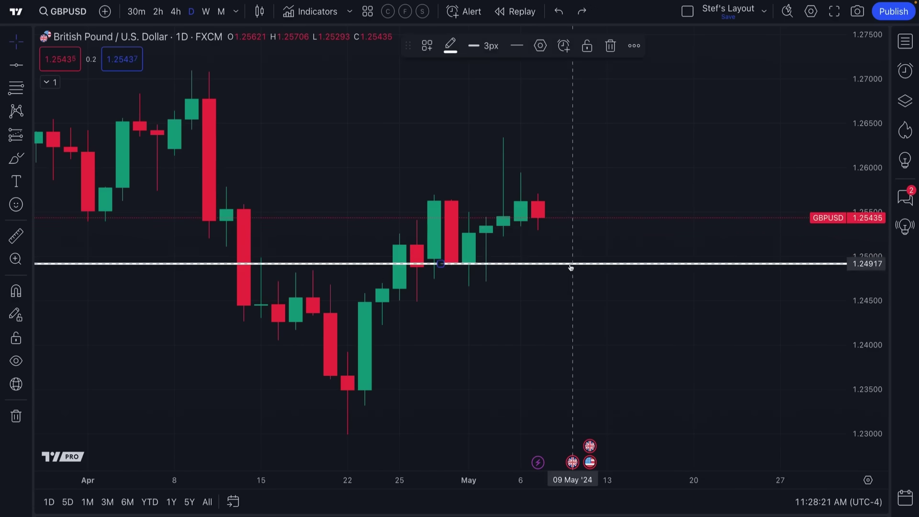
Add an alert on the 1.24917 horizontal line and set its expiration to Open-ended
{"action": "right_click", "coordinate": [571, 265]}
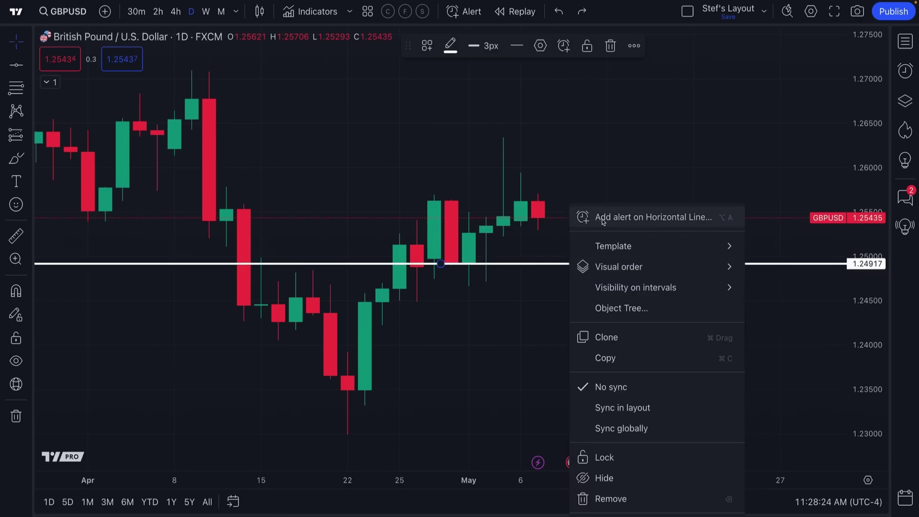
{"action": "left_click", "coordinate": [629, 219]}
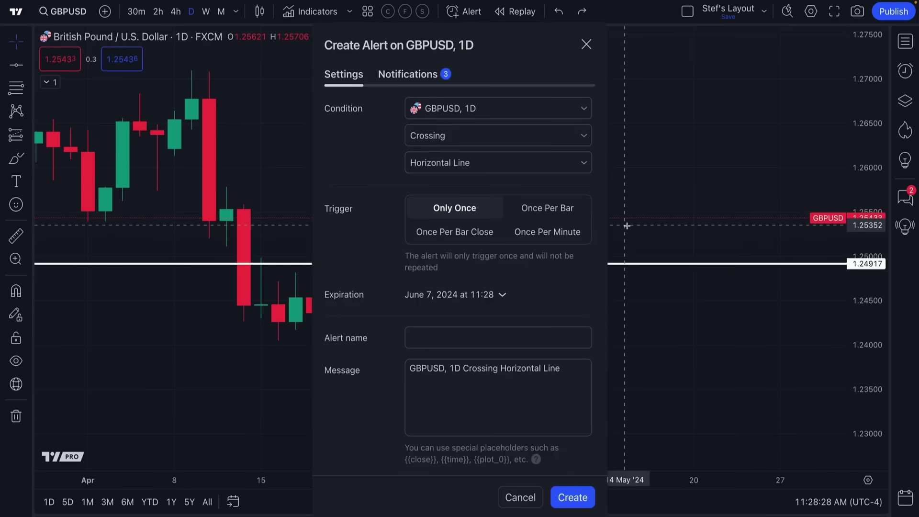
{"action": "left_click", "coordinate": [501, 295]}
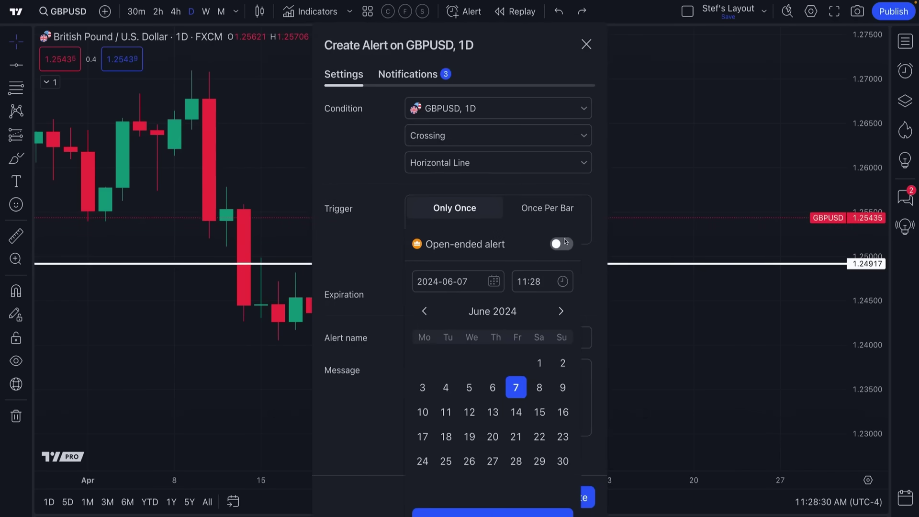
{"action": "left_click", "coordinate": [562, 244]}
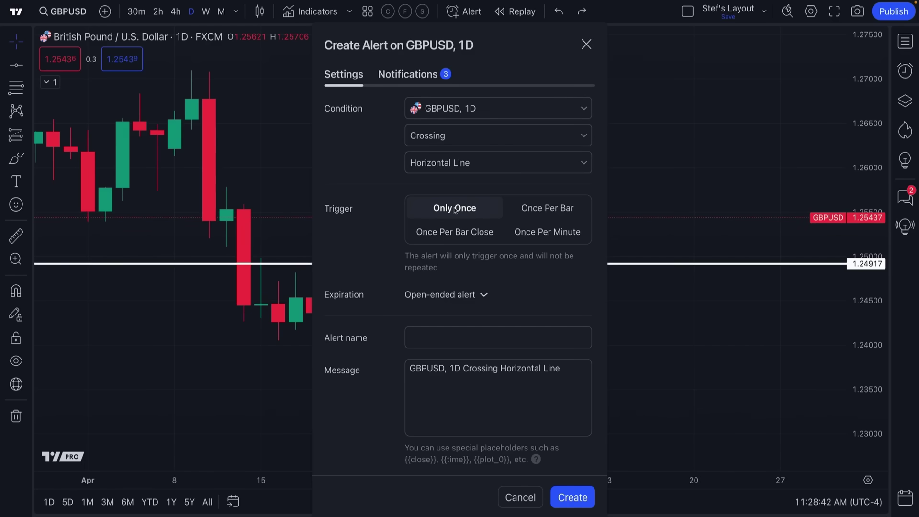
Name the alert 'GBPUSD Alert Example'
{"action": "left_click", "coordinate": [434, 332]}
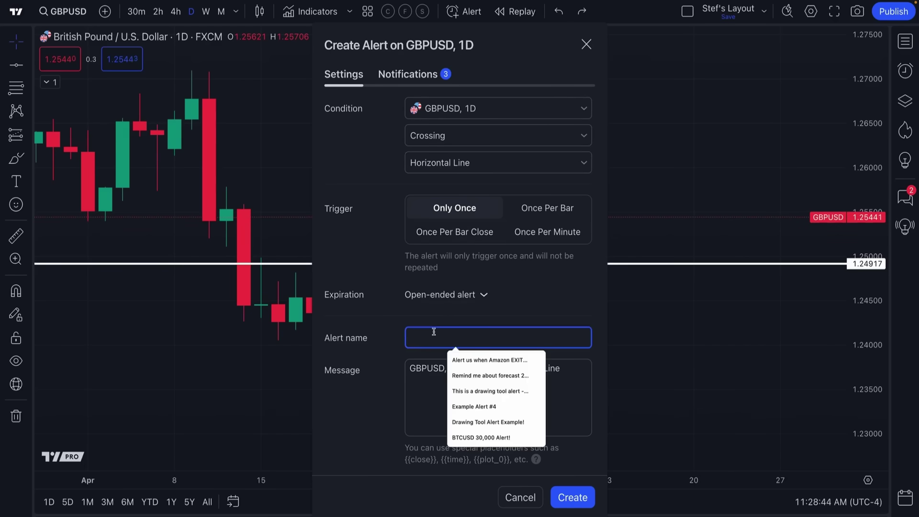
{"action": "type", "text": "GBPUSD"}
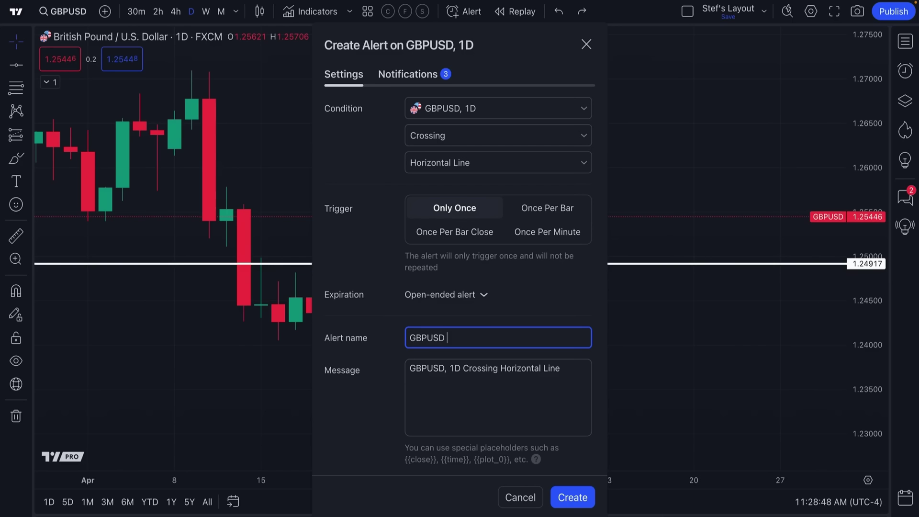
{"action": "type", "text": " Alert Example"}
{"action": "left_click_drag", "start_coordinate": [416, 343], "coordinate": [503, 338]}
{"action": "left_click", "coordinate": [503, 338]}
{"action": "triple_click", "coordinate": [410, 338]}
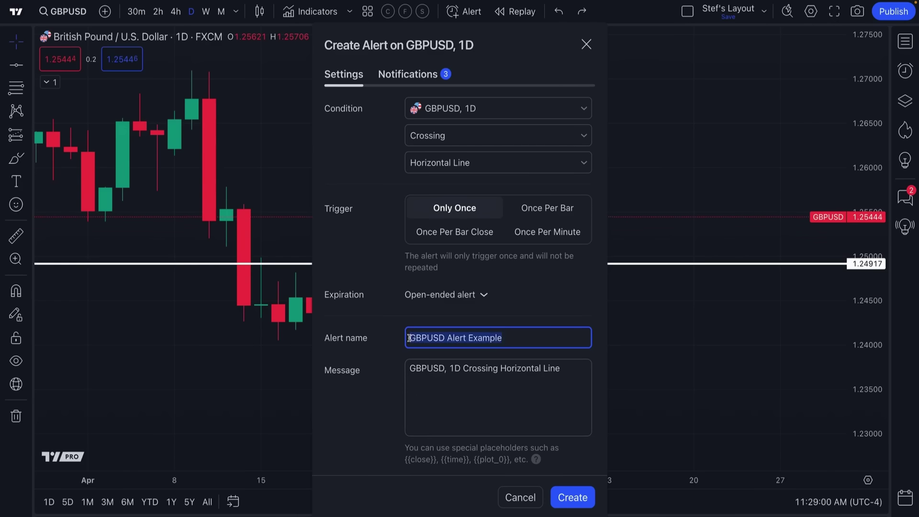
Append '- This alert never expires and we made it in May of 2024.' to the message
{"action": "left_click", "coordinate": [410, 368]}
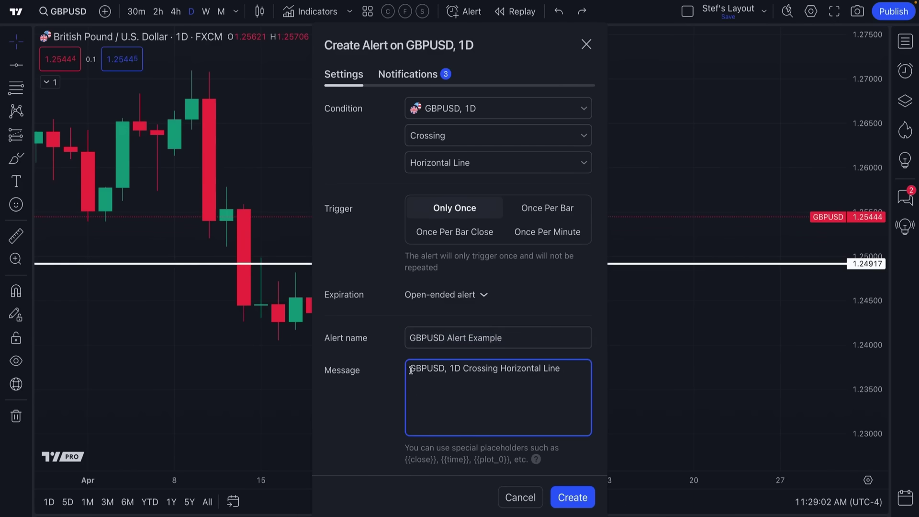
{"action": "left_click_drag", "start_coordinate": [411, 370], "coordinate": [560, 371]}
{"action": "left_click", "coordinate": [457, 369]}
{"action": "left_click", "coordinate": [568, 369]}
{"action": "type", "text": "-"}
{"action": "type", "text": " Th"}
{"action": "type", "text": "is alert never expire"}
{"action": "type", "text": "s and we made i"}
{"action": "type", "text": "t in May of 202"}
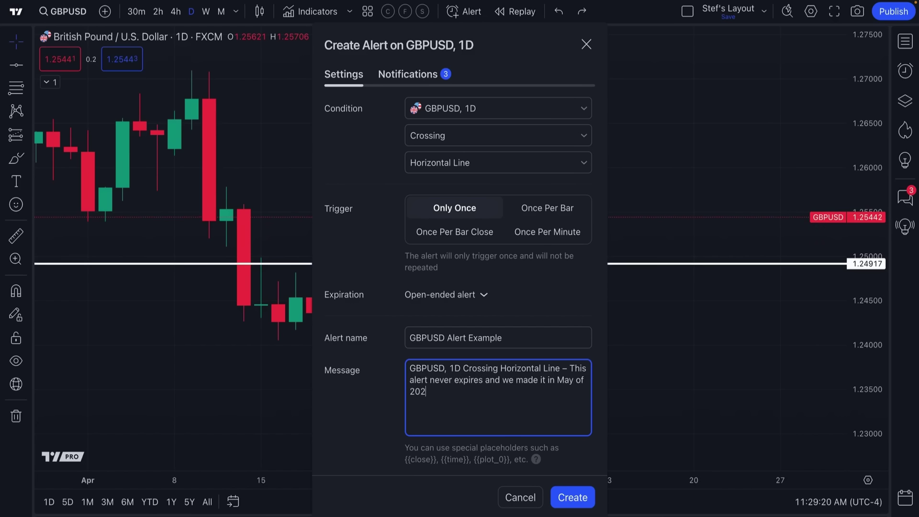
{"action": "type", "text": "4."}
{"action": "triple_click", "coordinate": [537, 386]}
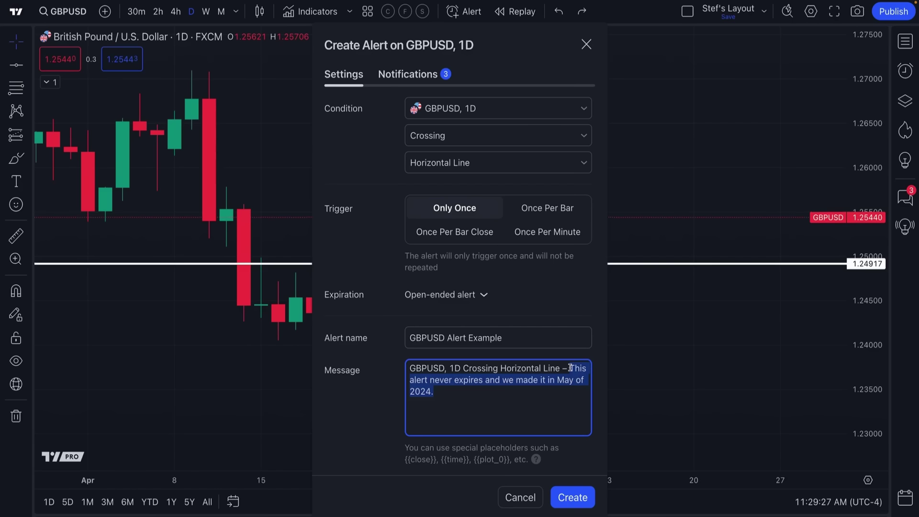
{"action": "left_click", "coordinate": [565, 368]}
Add 'An alert that never expires!' at the end of the alert message
{"action": "left_click_drag", "start_coordinate": [559, 379], "coordinate": [562, 393]}
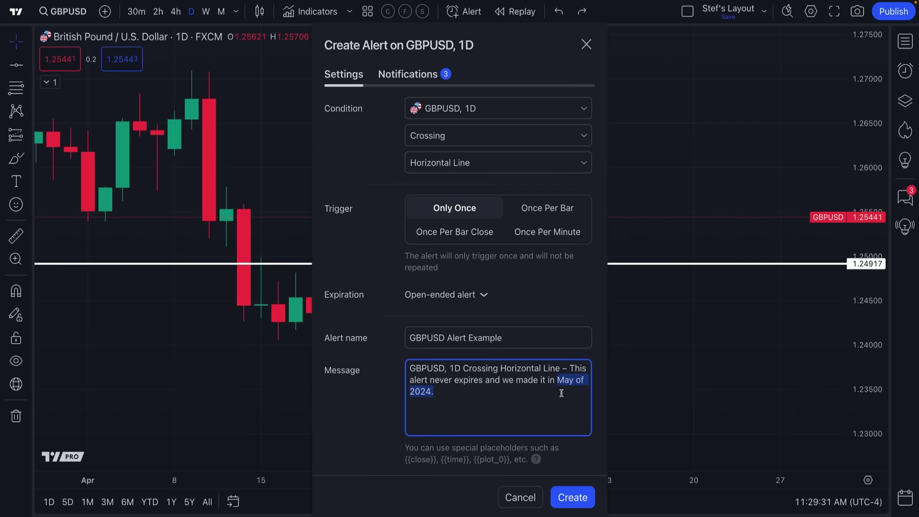
{"action": "left_click", "coordinate": [563, 394]}
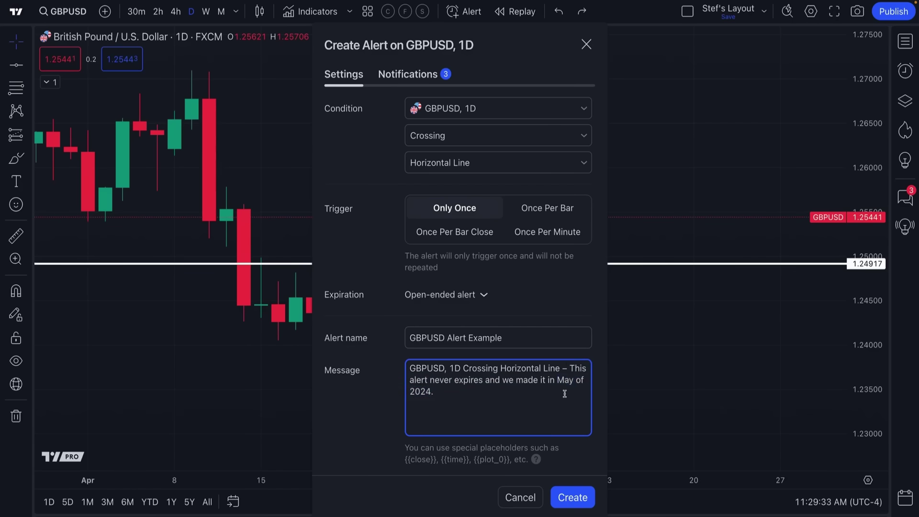
{"action": "type", "text": "An alert that never expires!"}
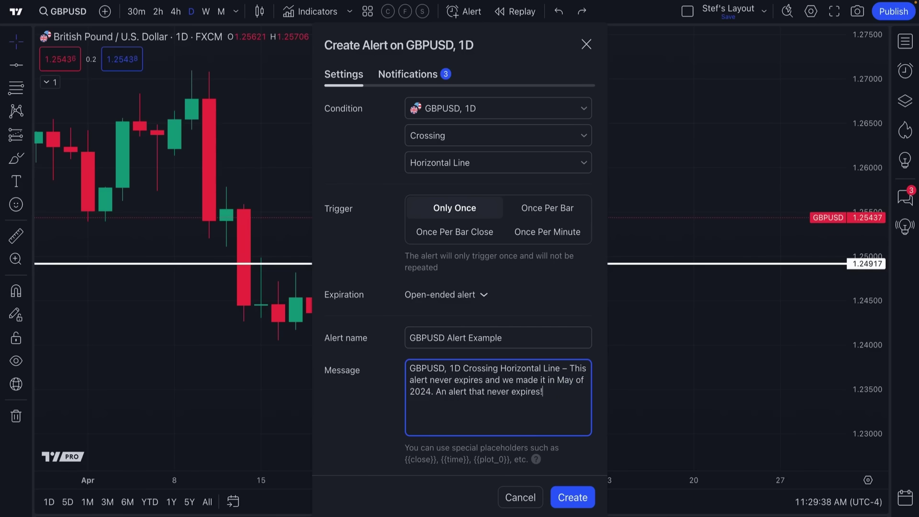
{"action": "left_click_drag", "start_coordinate": [557, 397], "coordinate": [571, 367]}
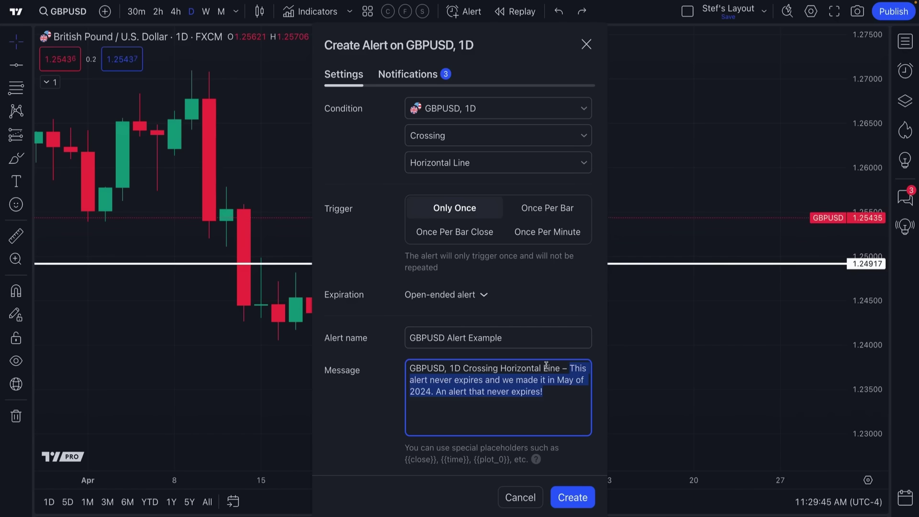
{"action": "left_click", "coordinate": [550, 388]}
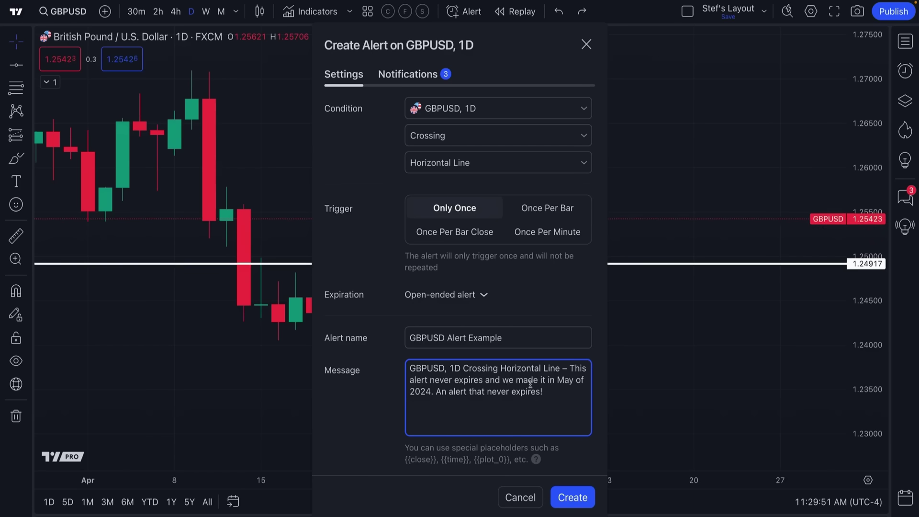
Review notifications (in-app, pop-up, 3 Notes Reverb sound) and create the alert
{"action": "left_click", "coordinate": [412, 77]}
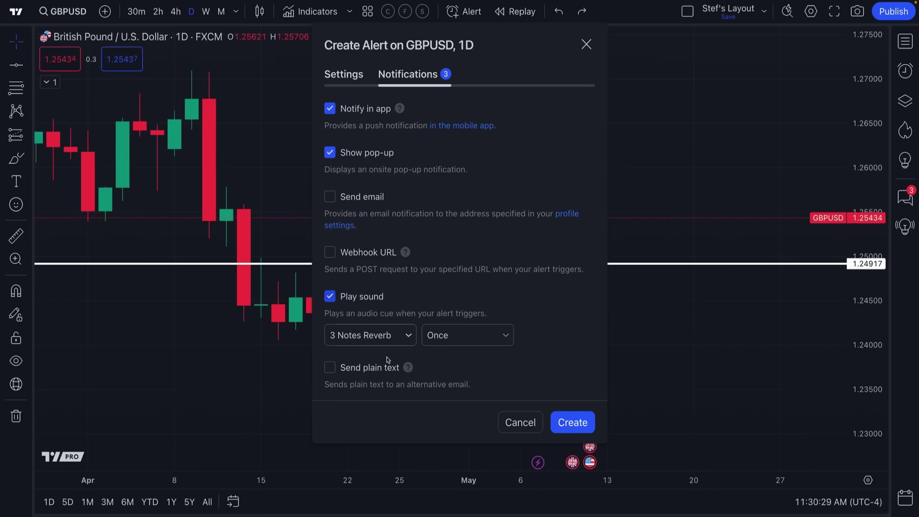
{"action": "left_click", "coordinate": [567, 422]}
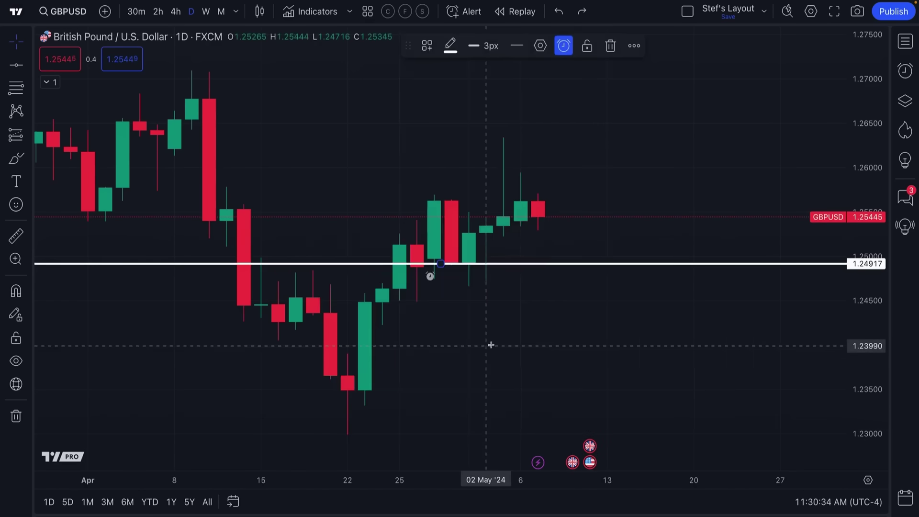
{"action": "left_click", "coordinate": [482, 302]}
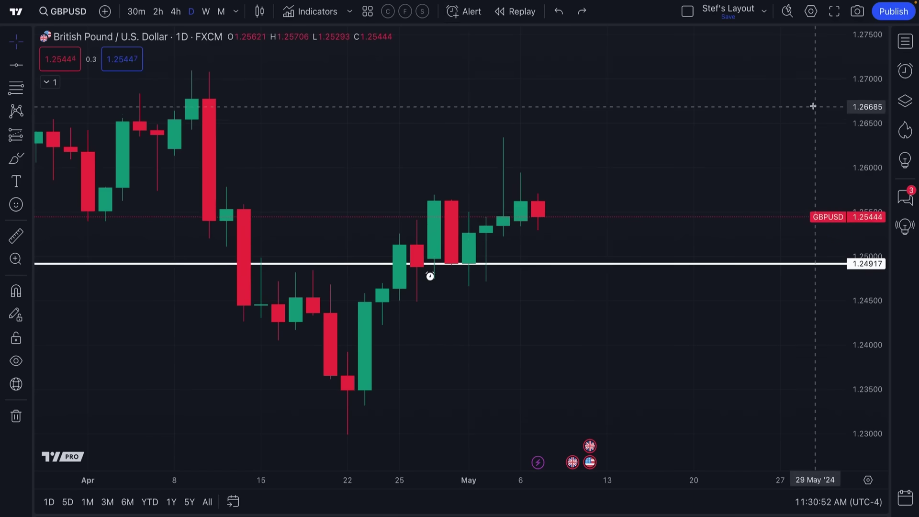
Open the Alerts panel, enlarge the list, and try its sort, search and more-options buttons
{"action": "left_click", "coordinate": [903, 72]}
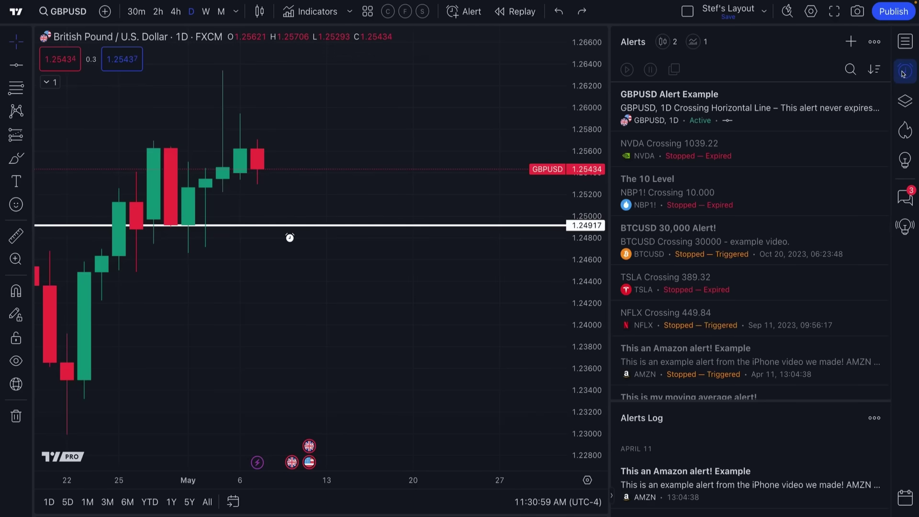
{"action": "mouse_move", "coordinate": [744, 402]}
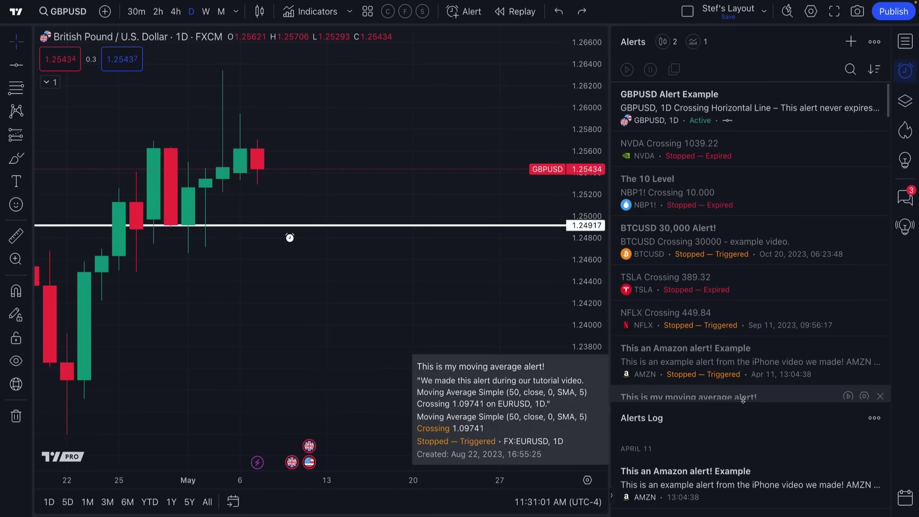
{"action": "left_click_drag", "start_coordinate": [729, 403], "coordinate": [731, 430]}
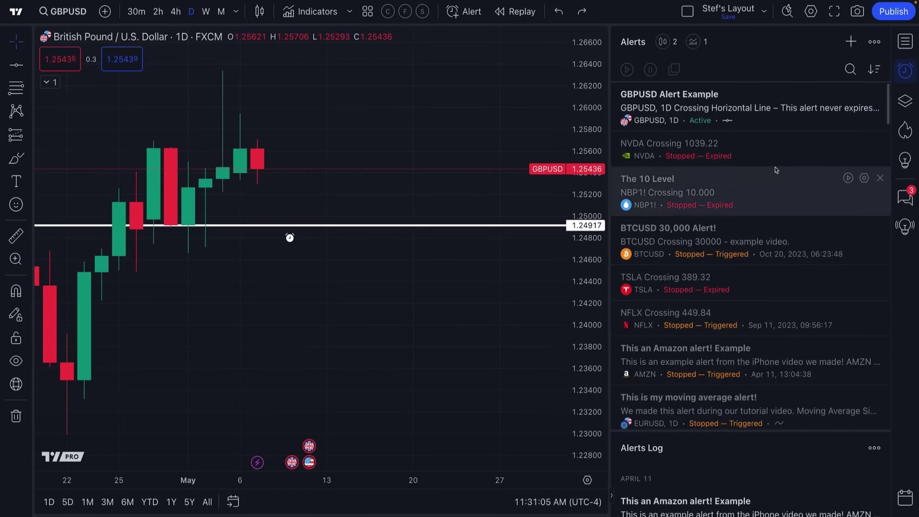
{"action": "left_click", "coordinate": [875, 69]}
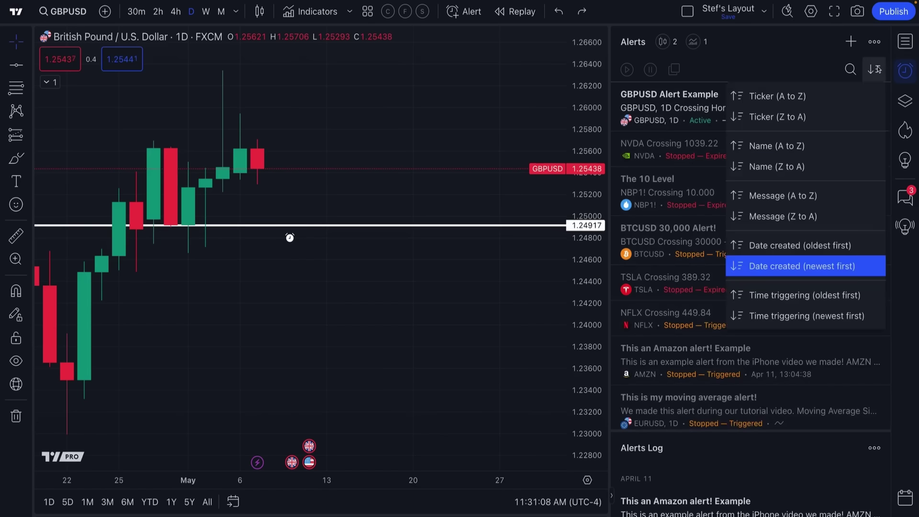
{"action": "left_click", "coordinate": [850, 70]}
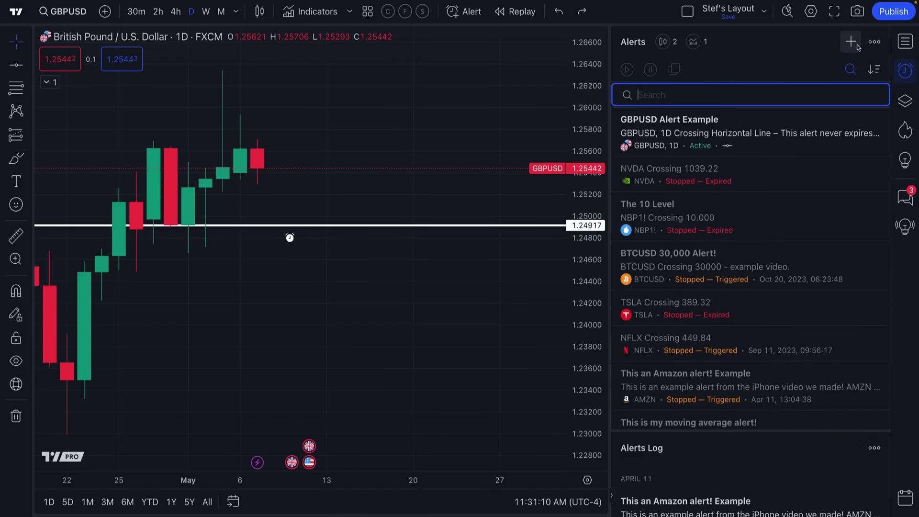
{"action": "left_click", "coordinate": [875, 48]}
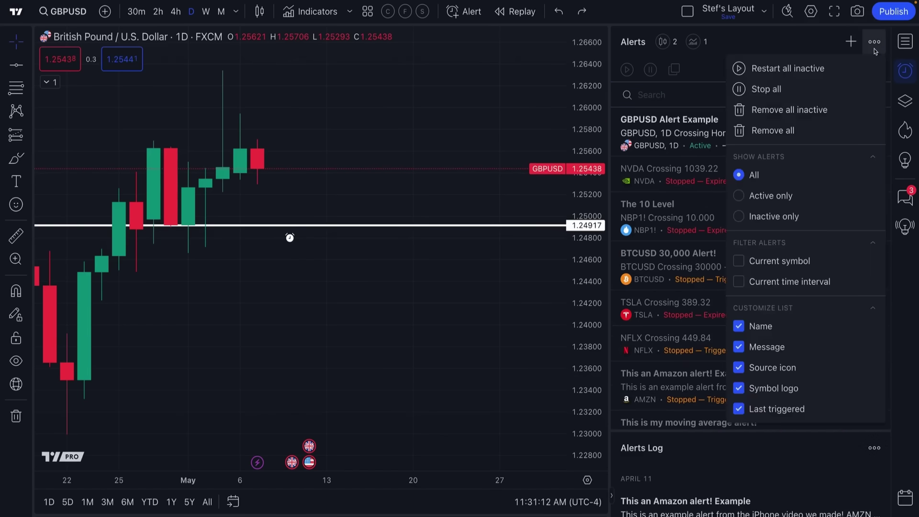